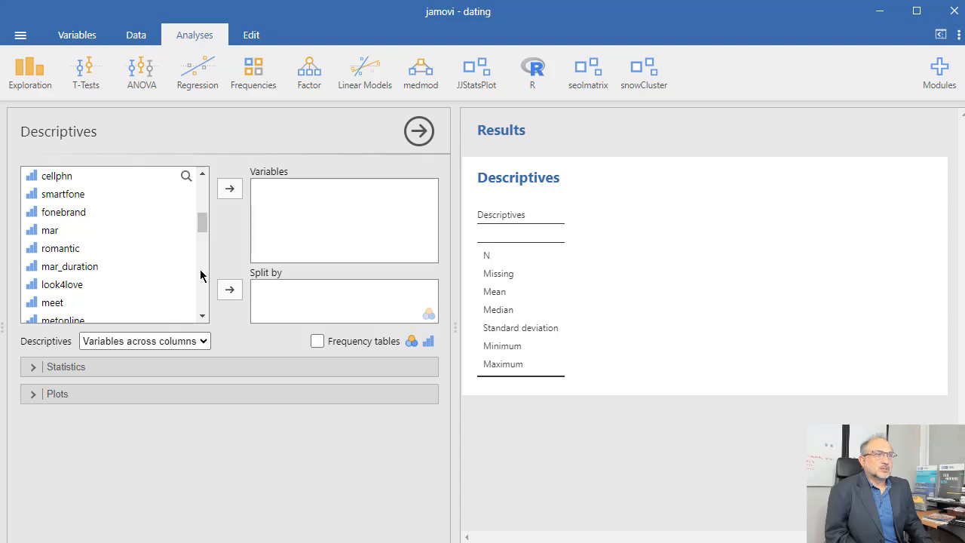
Add datingbrand to the Descriptives variables and turn on frequency tables
scroll(201, 275, down, 3)
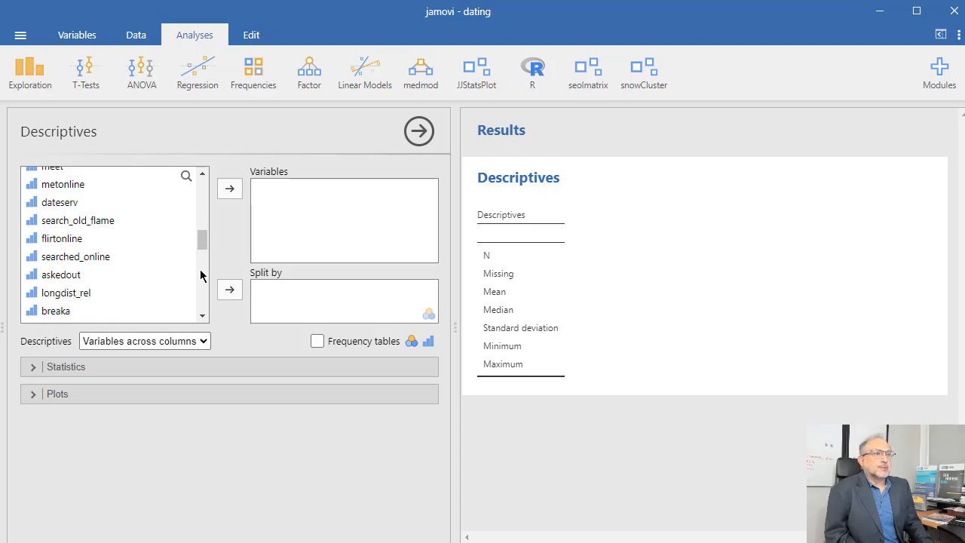
scroll(200, 275, down, 3)
click(70, 226)
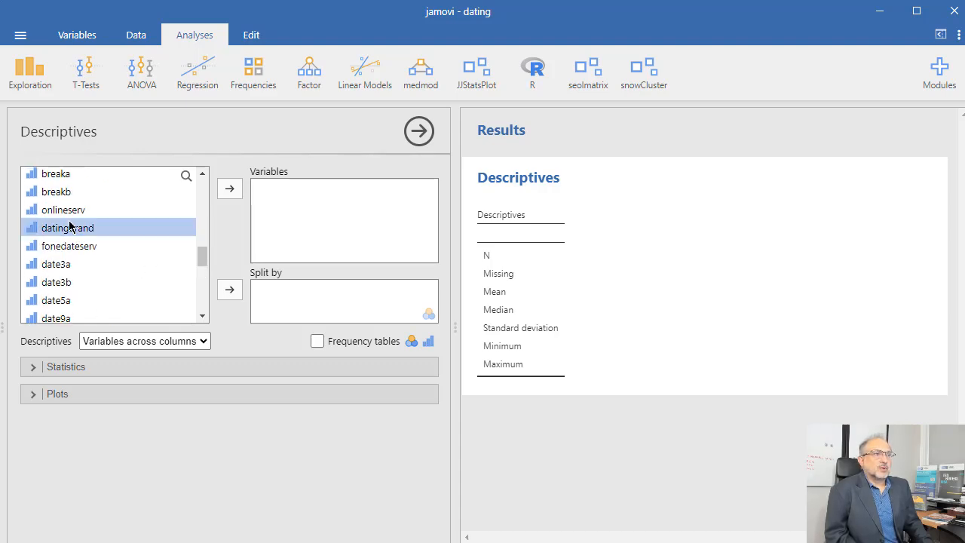
click(231, 192)
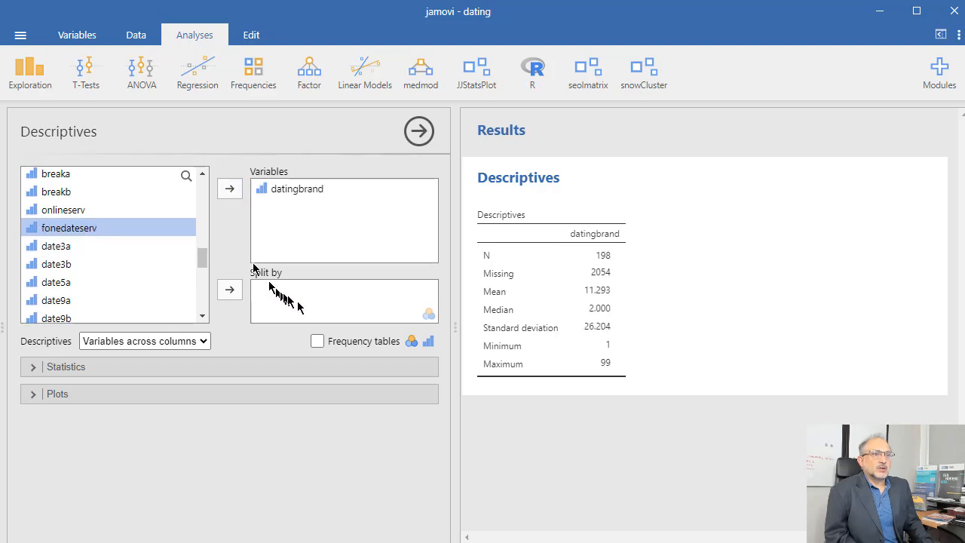
click(321, 341)
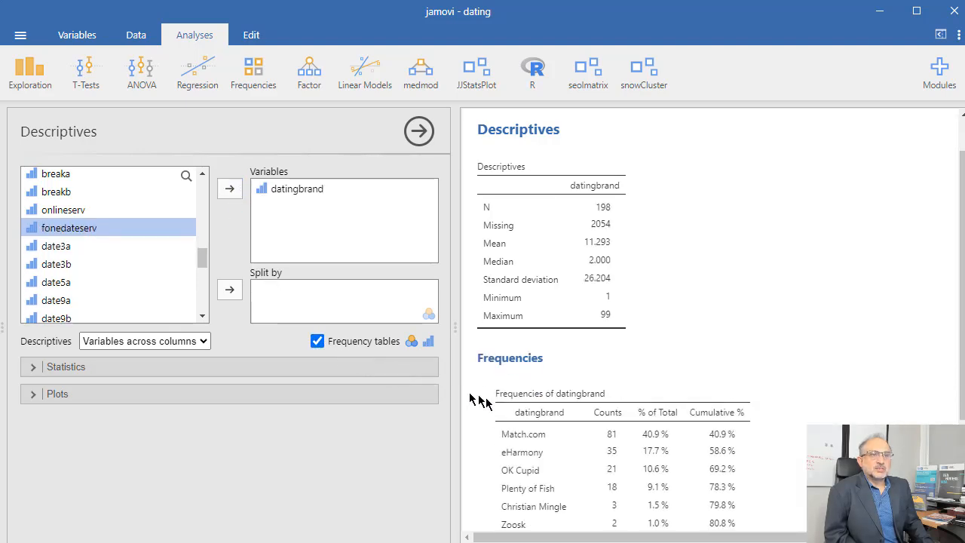
scroll(512, 369, down, 2)
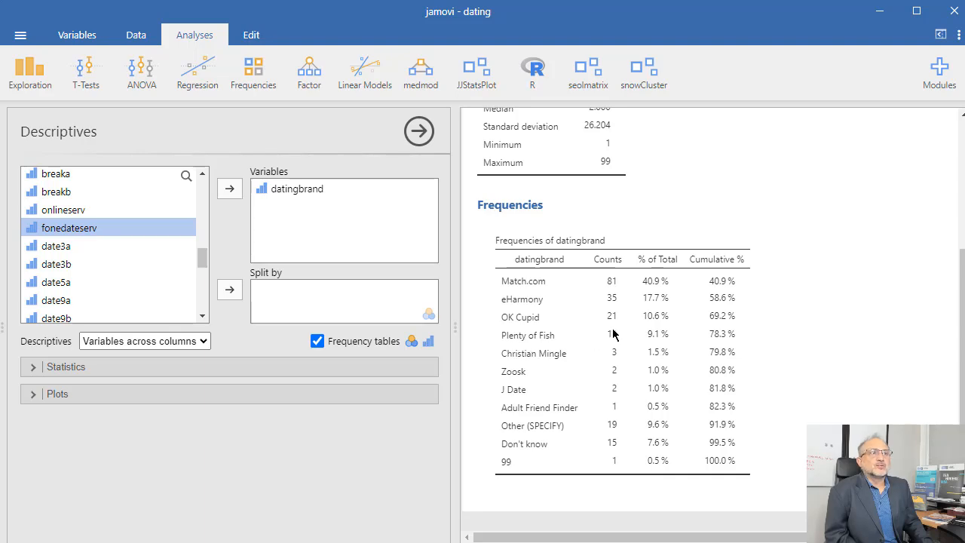
Create a row filter keeping only rows where datingbrand < 5
click(136, 35)
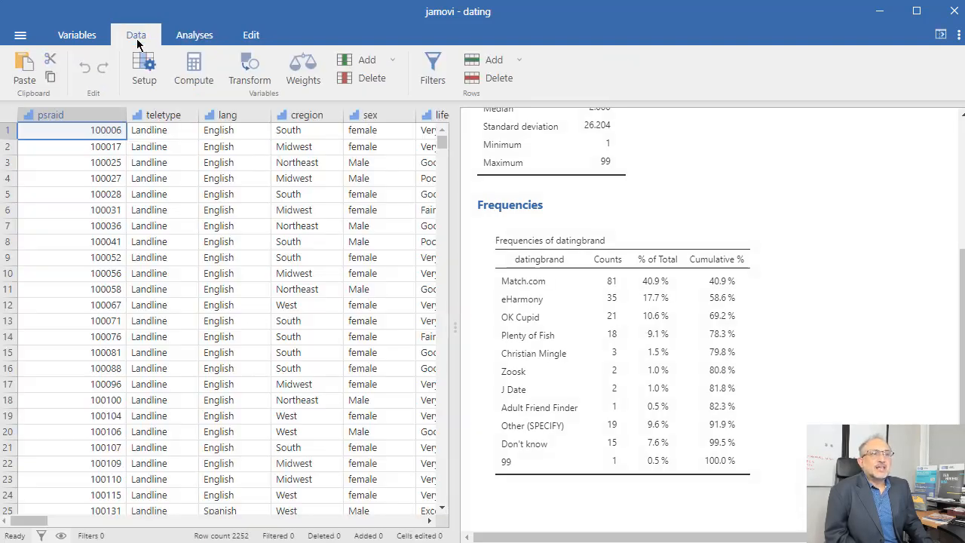
click(432, 71)
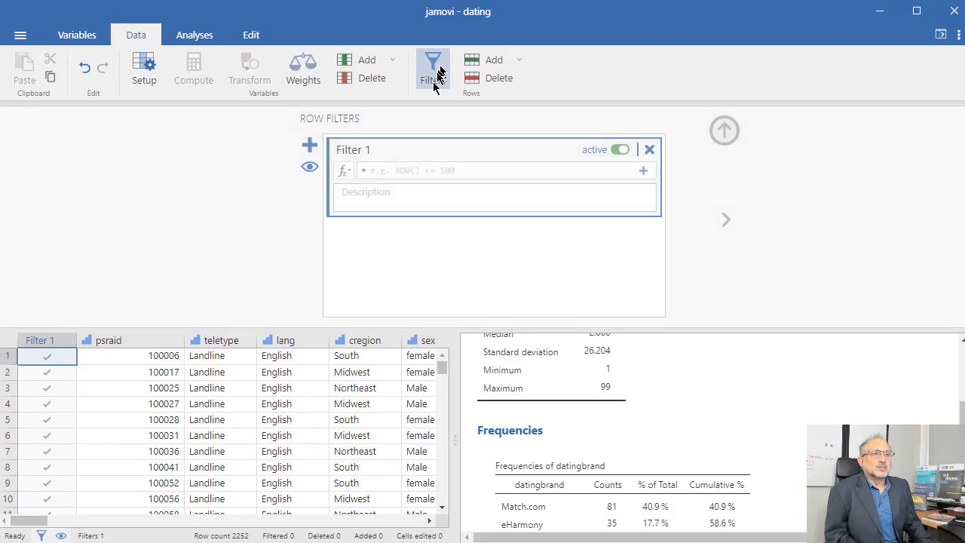
click(376, 171)
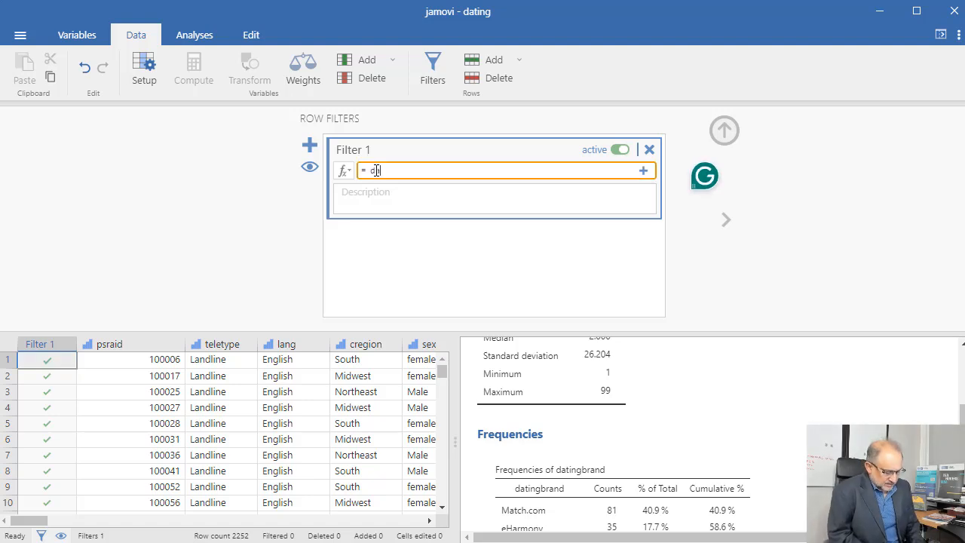
text(datingbran)
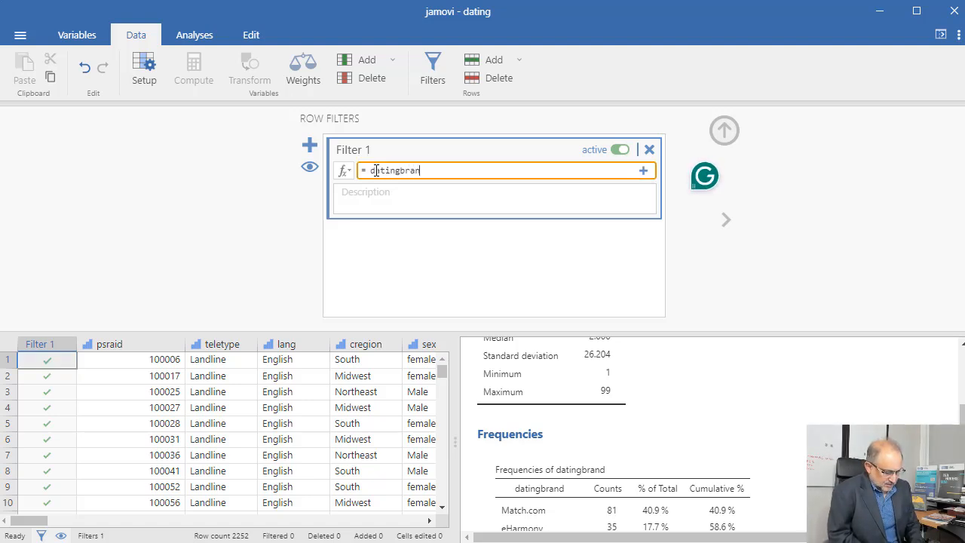
text(d < 5)
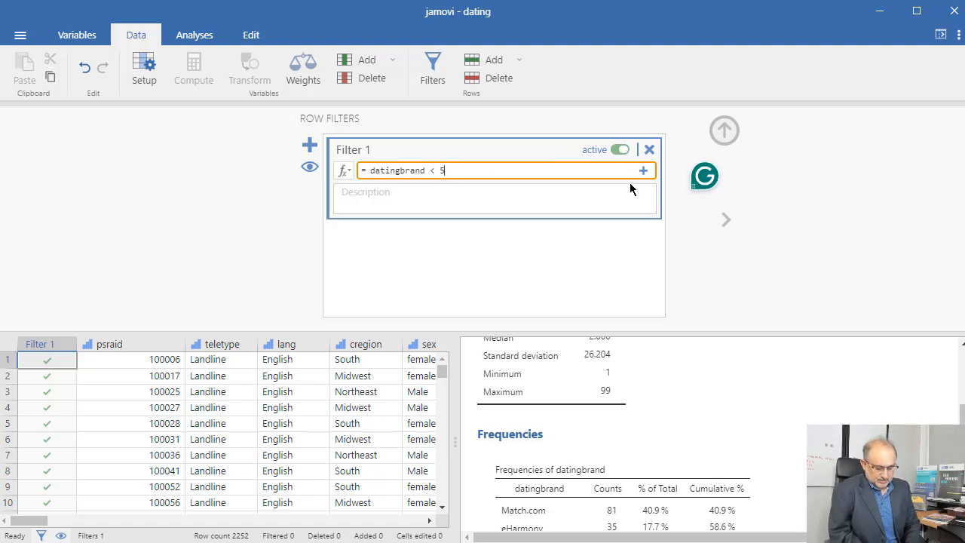
key(Return)
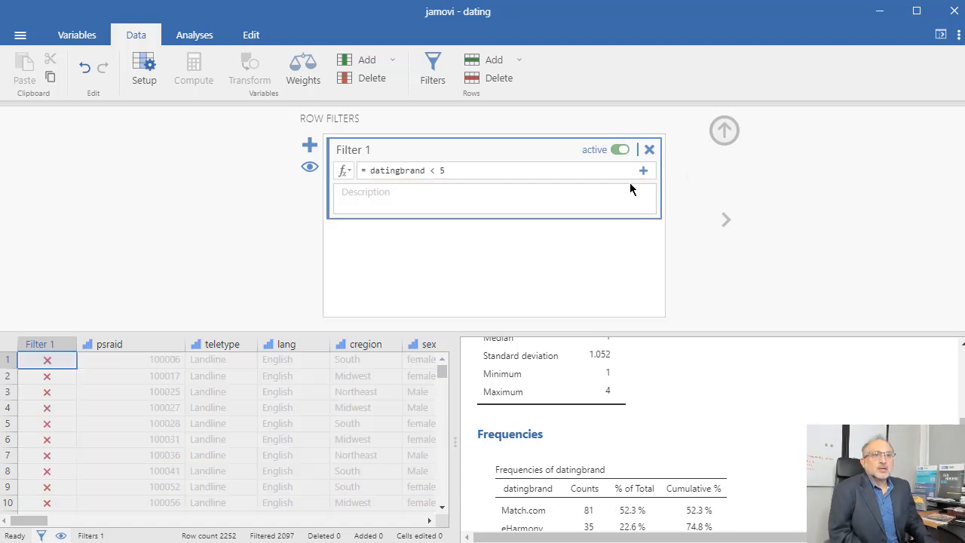
click(723, 131)
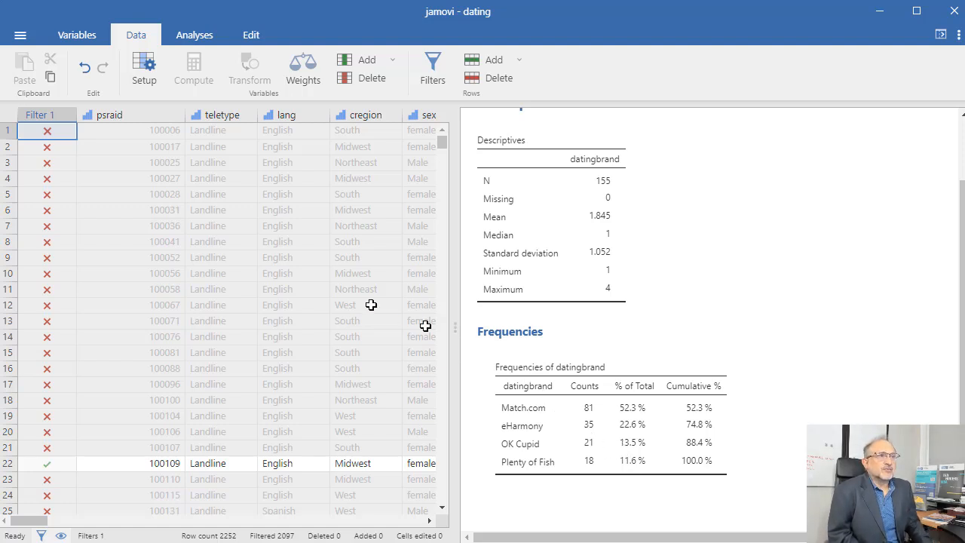
Start a multinomial logistic regression with datingbrand as the dependent variable
click(194, 42)
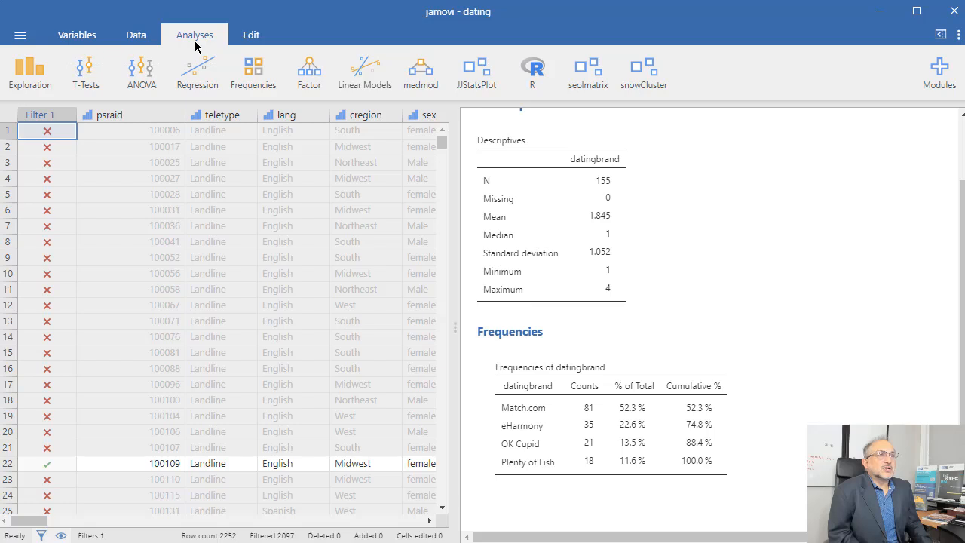
click(196, 74)
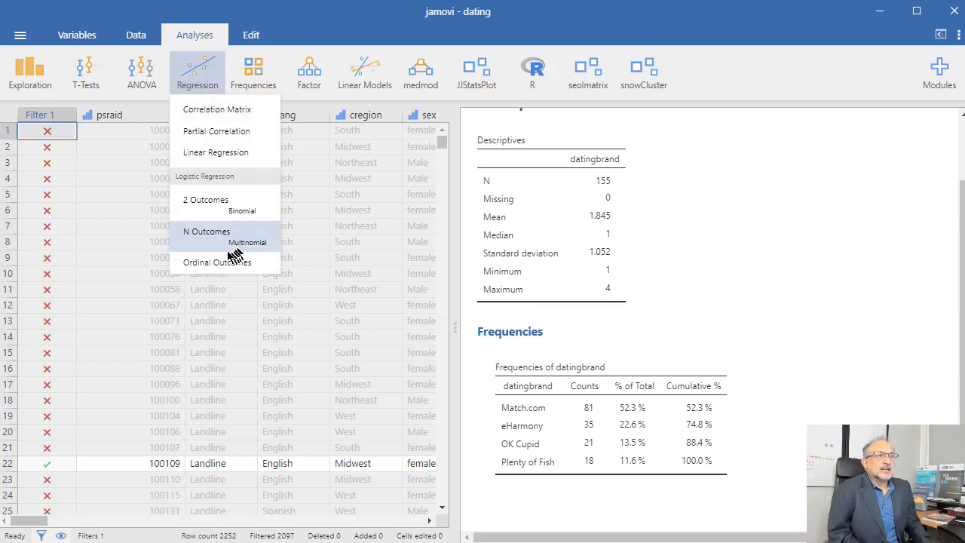
click(211, 234)
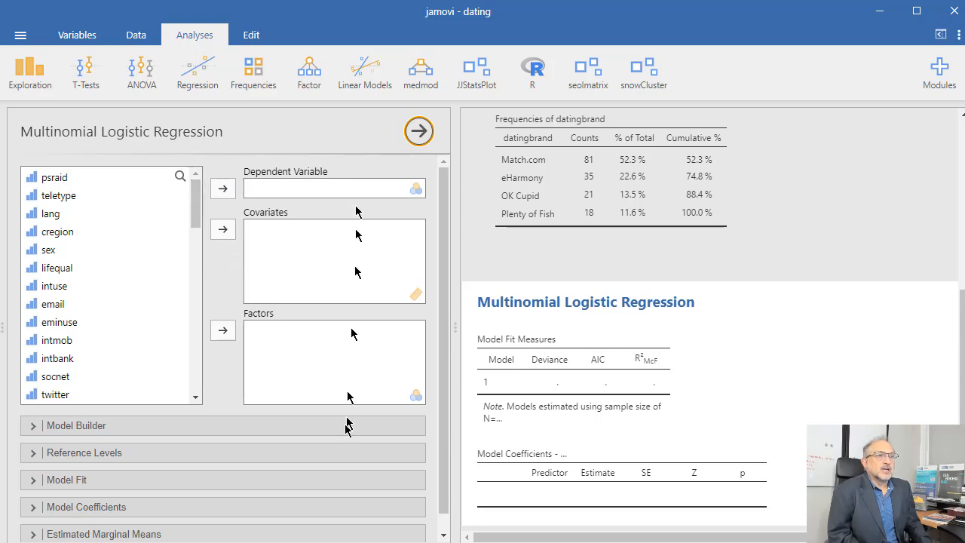
click(196, 355)
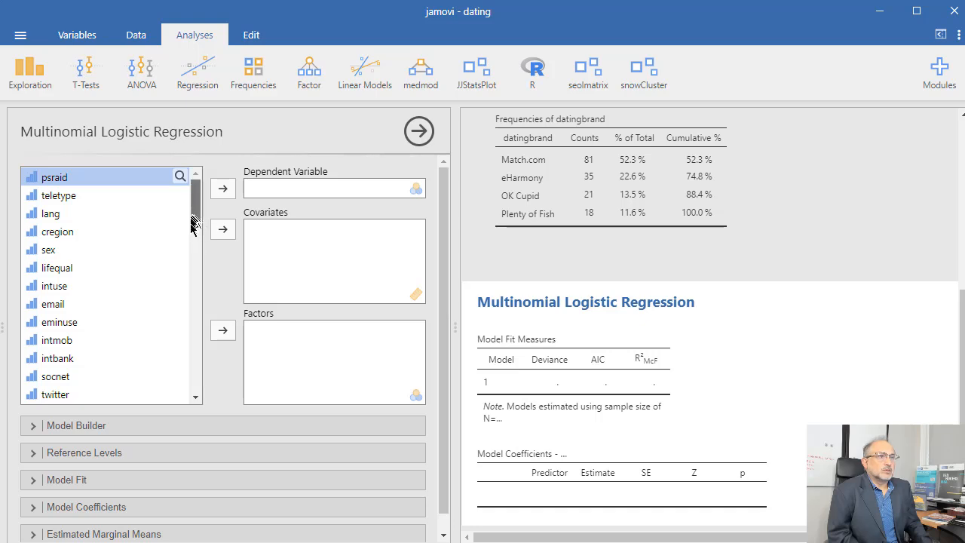
scroll(135, 249, down, 6)
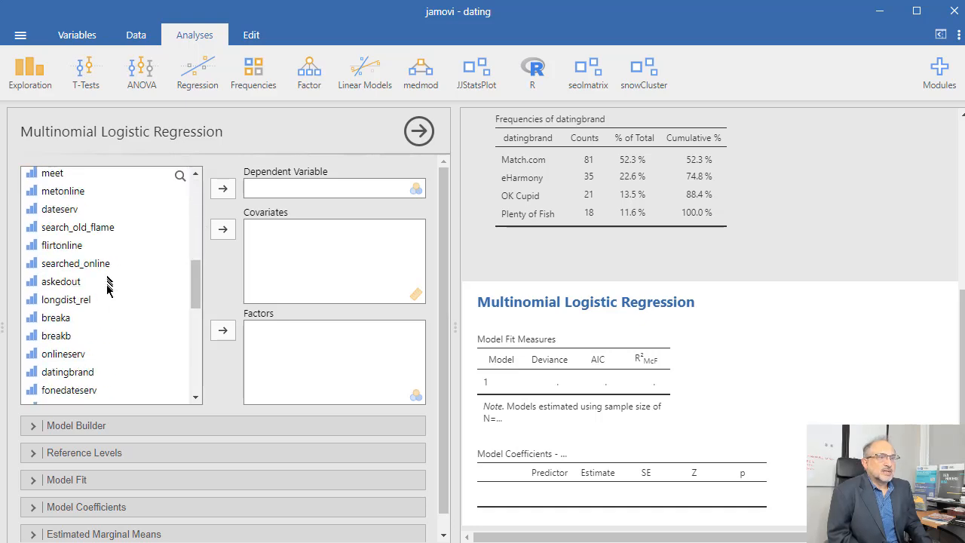
scroll(108, 298, down, 5)
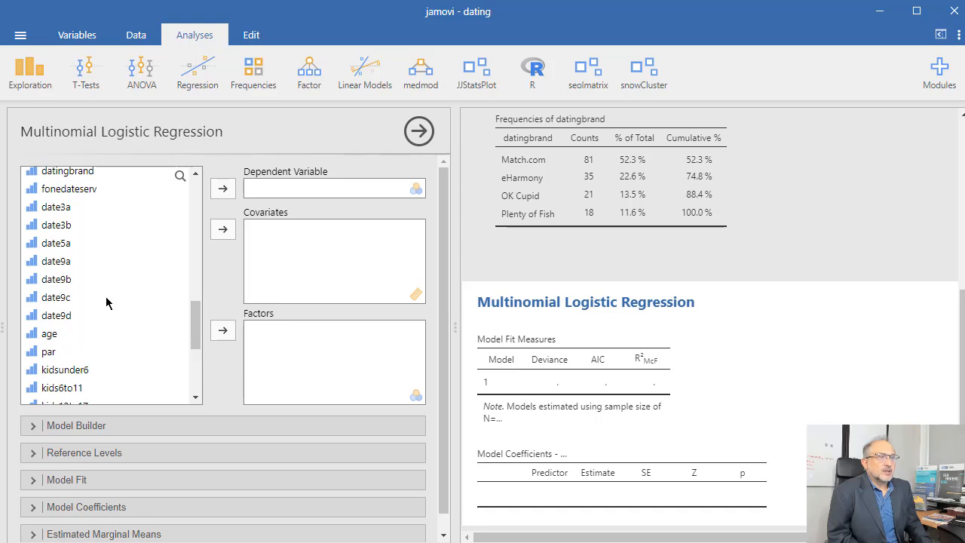
click(72, 172)
click(223, 188)
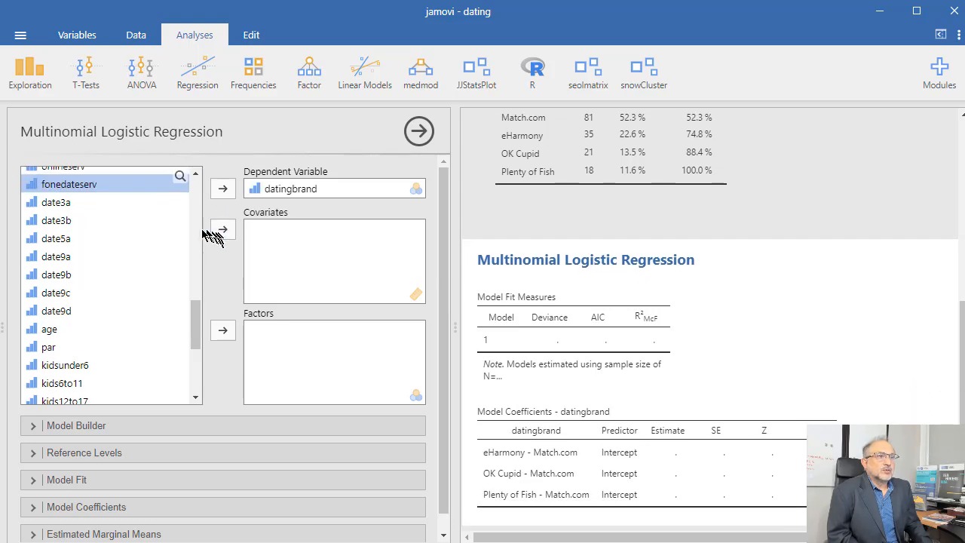
Add sex and cregion as factors in the regression
scroll(181, 234, up, 10)
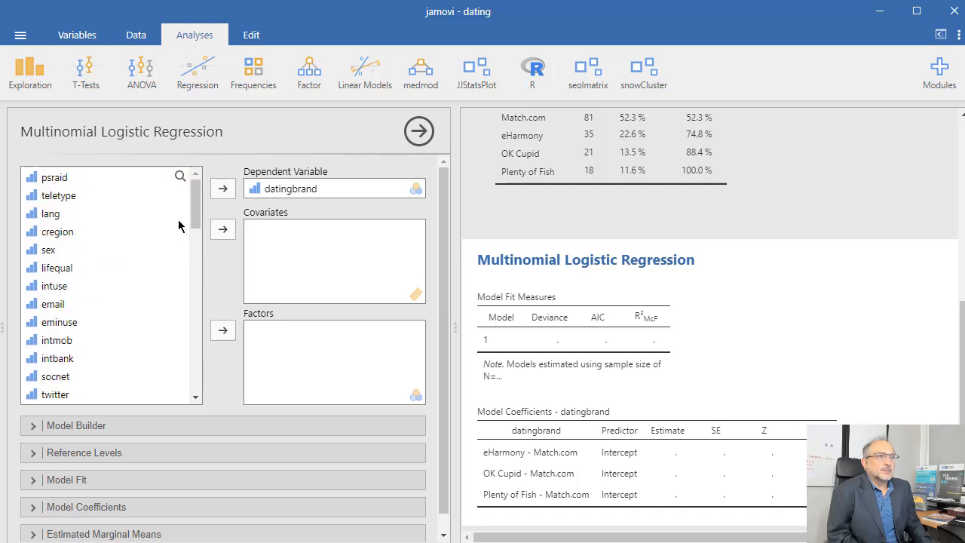
click(58, 251)
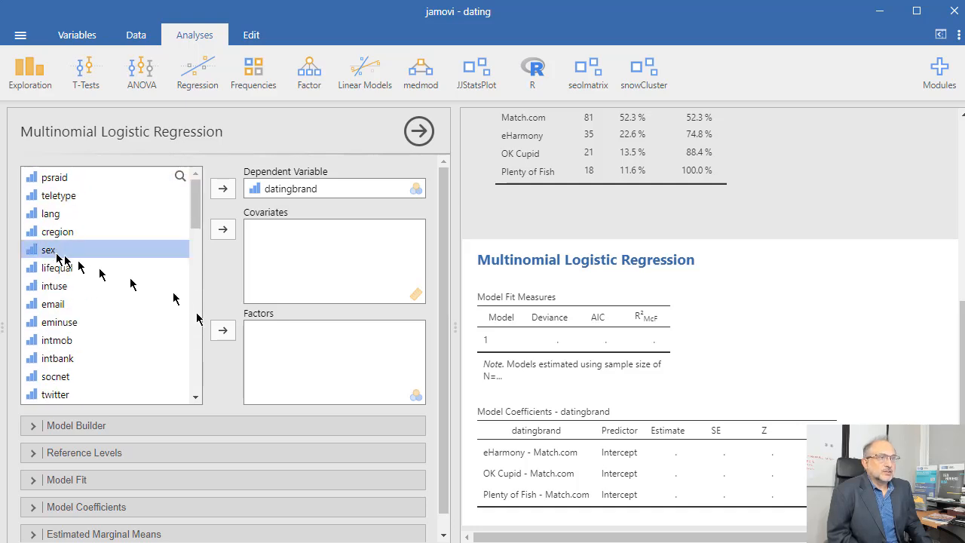
click(222, 330)
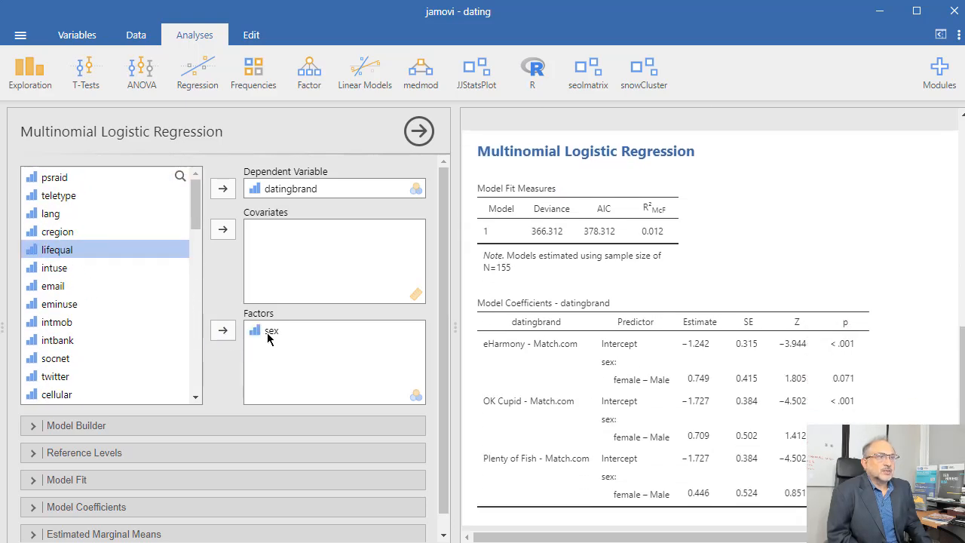
click(45, 232)
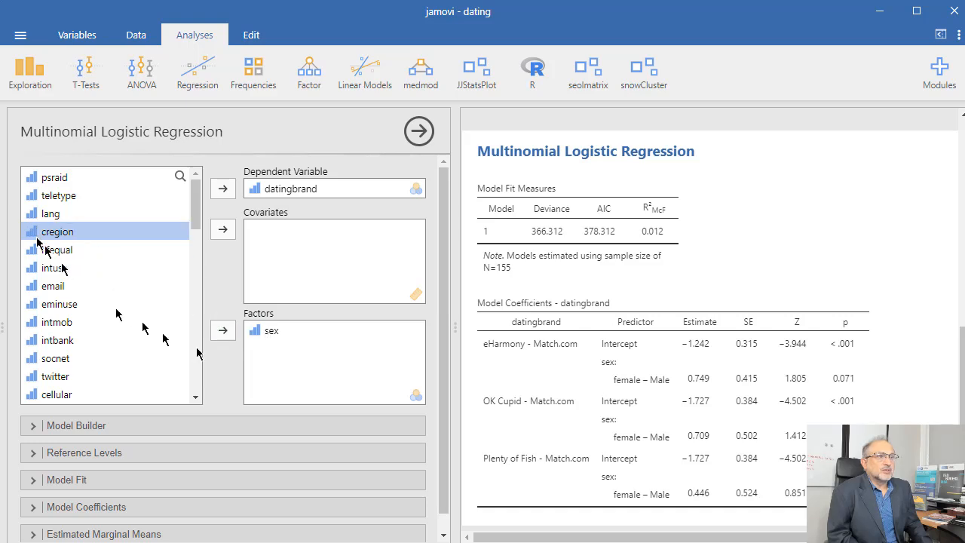
click(222, 330)
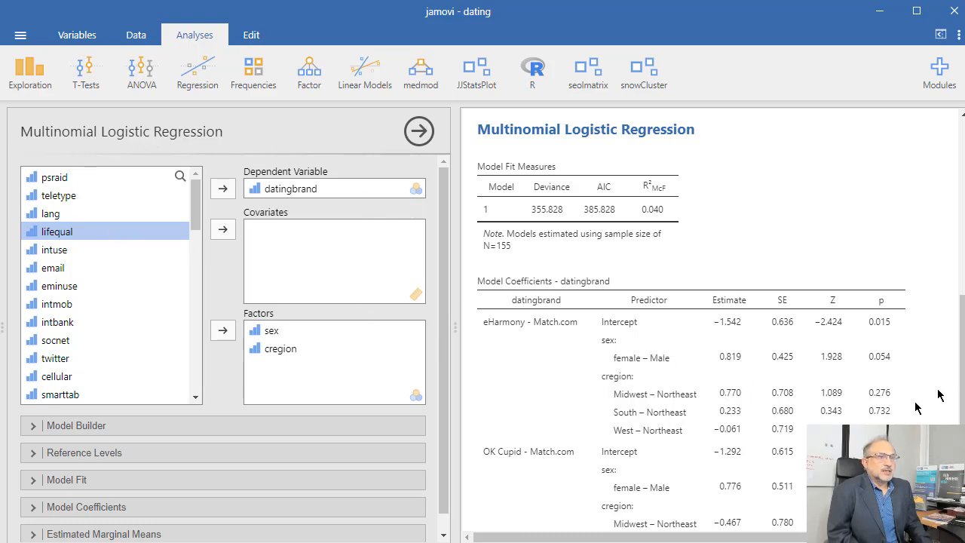
Add race as a factor and inc as a covariate
scroll(182, 369, down, 15)
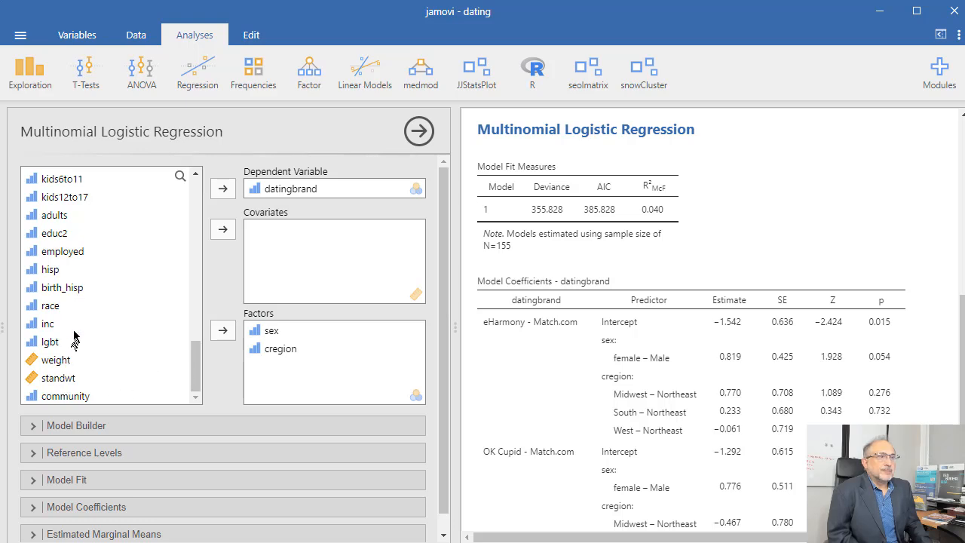
click(59, 305)
click(222, 330)
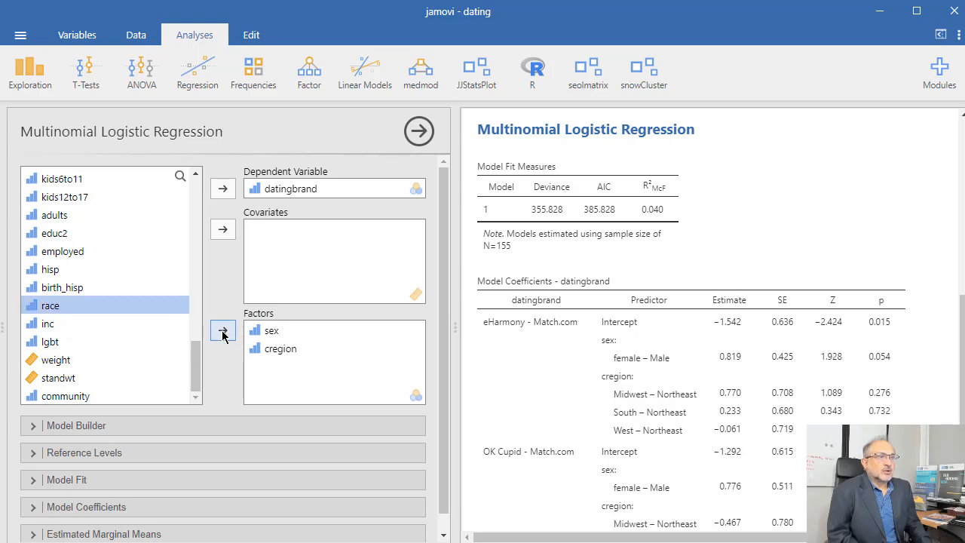
click(223, 230)
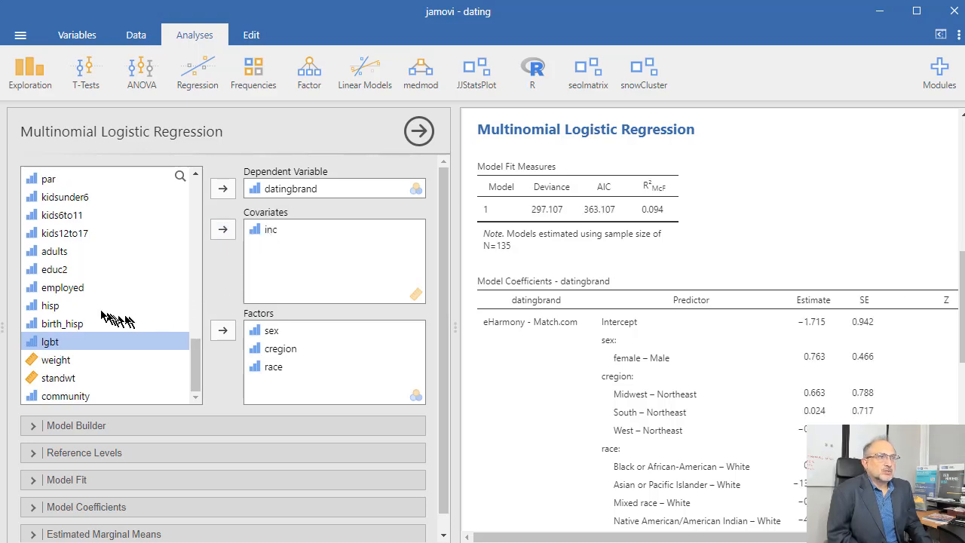
Try adding employed as a factor, review the coefficients, then remove employed from the factors
click(65, 291)
click(223, 330)
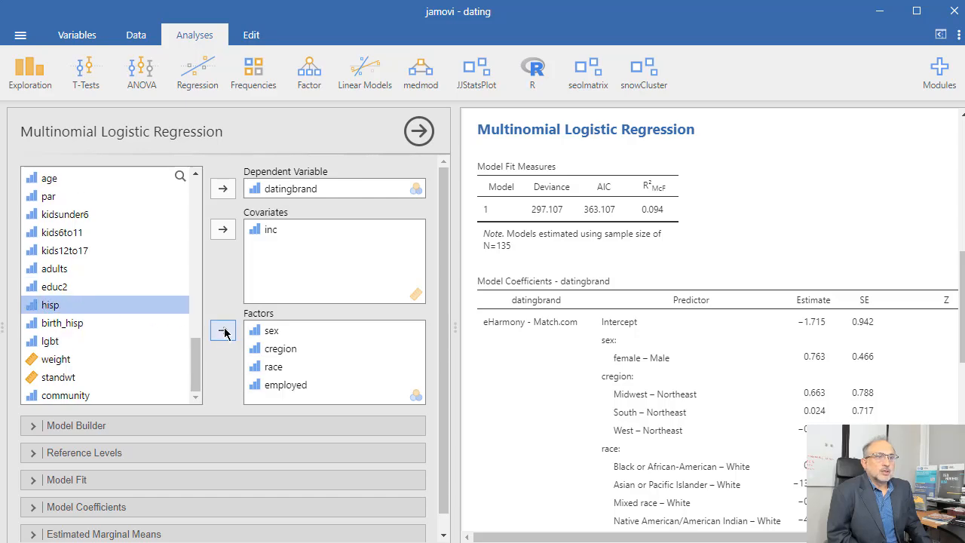
scroll(584, 407, down, 3)
scroll(584, 408, down, 1)
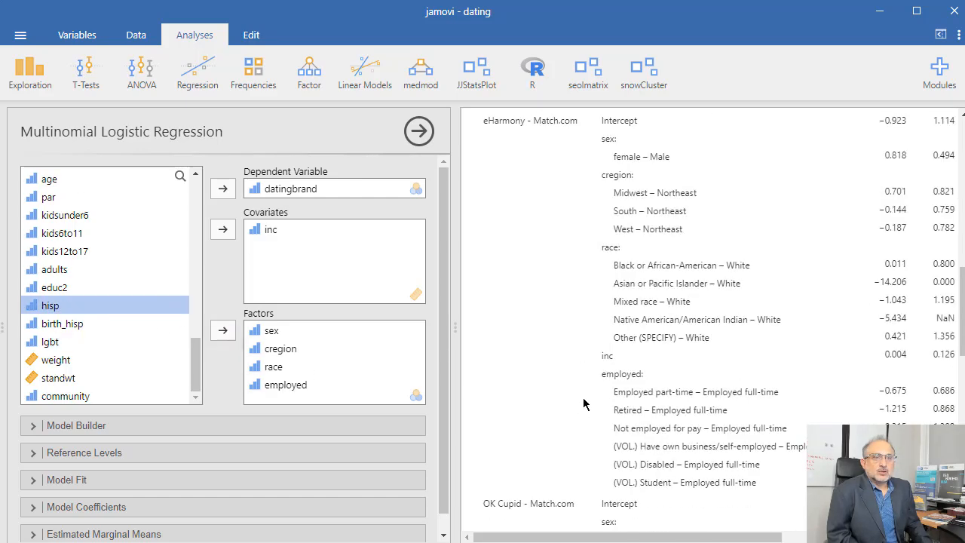
scroll(583, 405, down, 6)
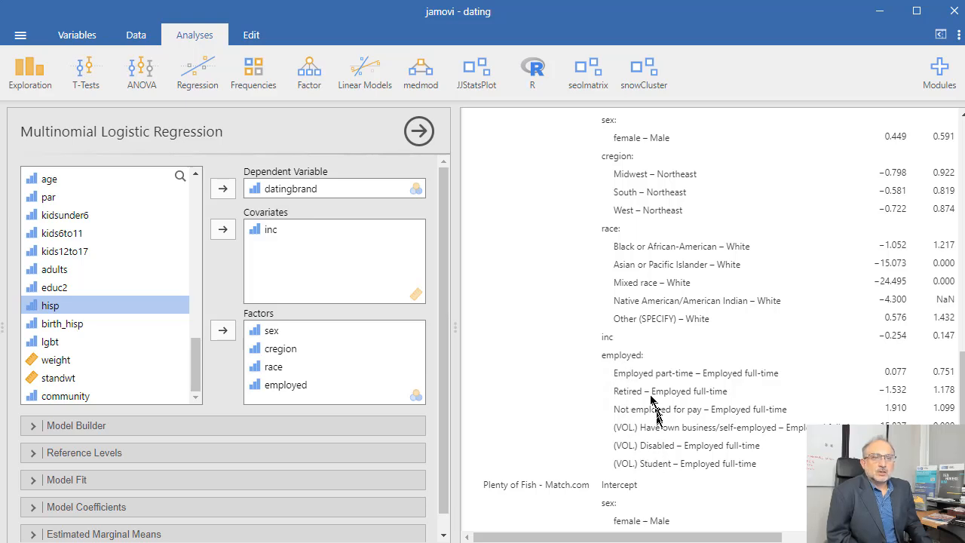
click(279, 385)
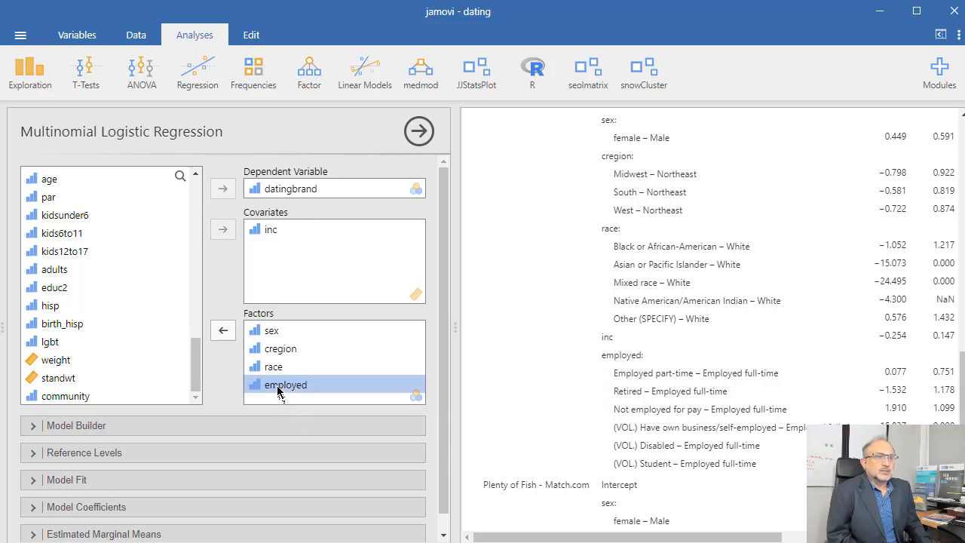
click(223, 332)
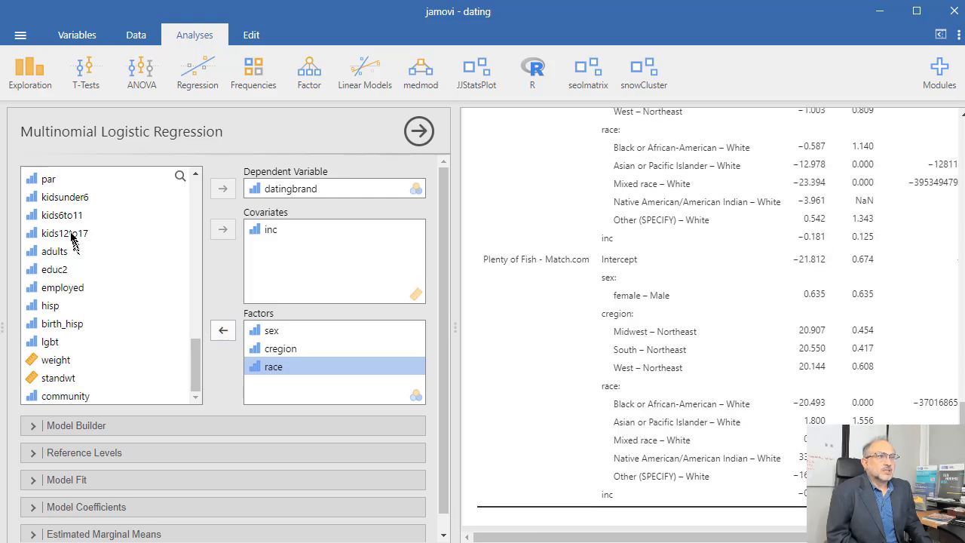
Add kids6to11 as a factor in the regression
click(68, 216)
click(223, 330)
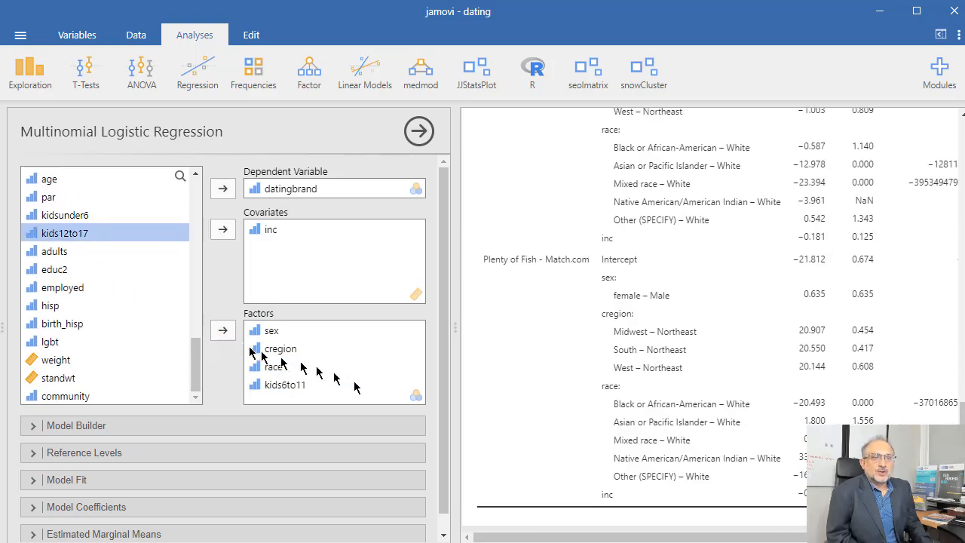
scroll(588, 438, down, 5)
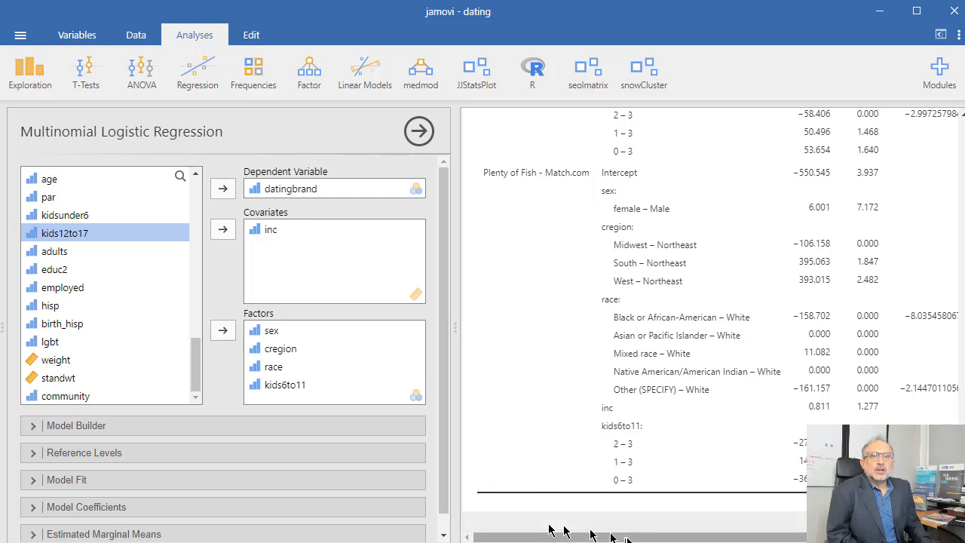
scroll(640, 324, up, 15)
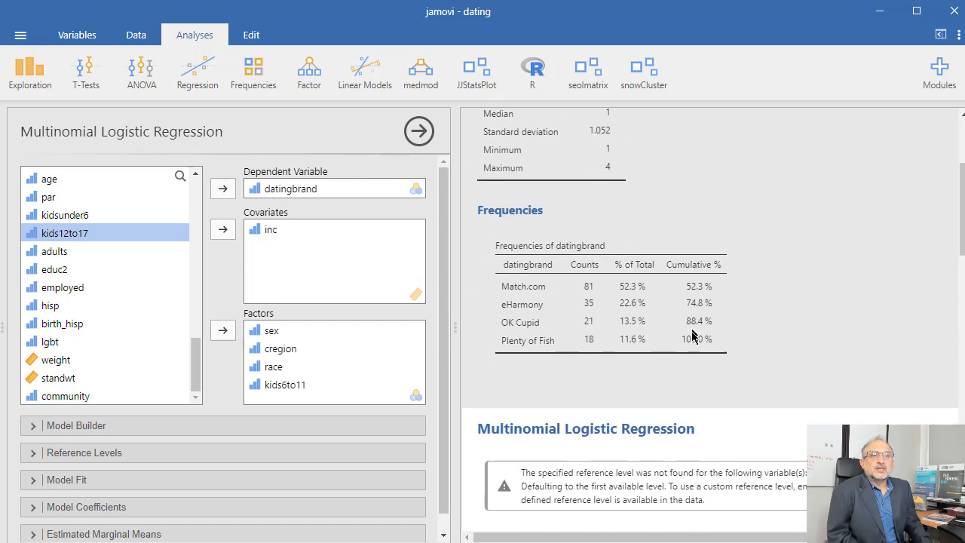
Remove kids6to11 from the regression factors
scroll(692, 337, down, 3)
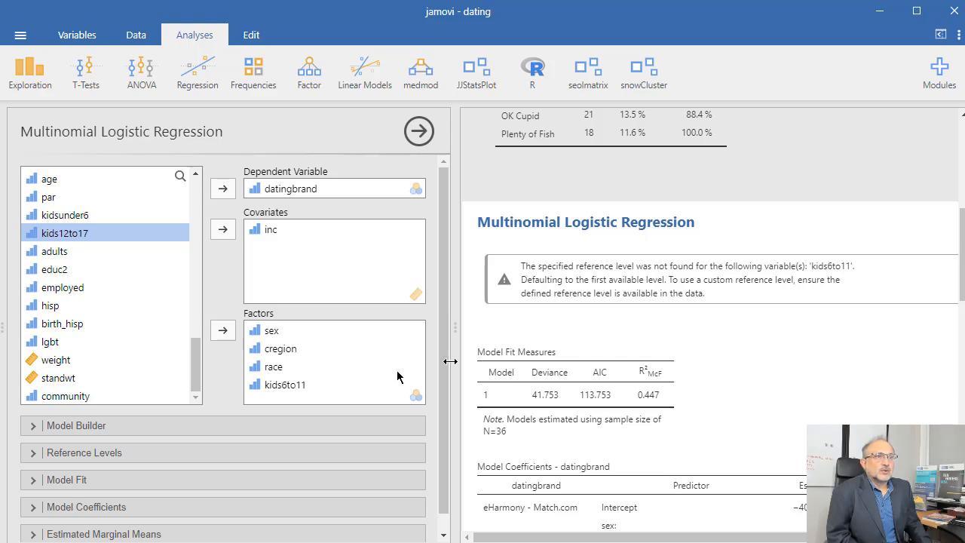
click(302, 385)
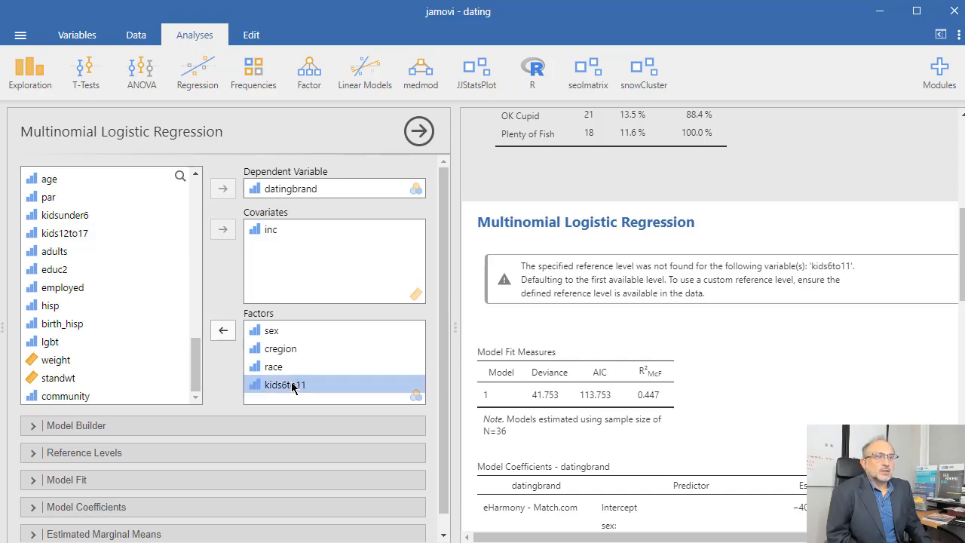
click(224, 331)
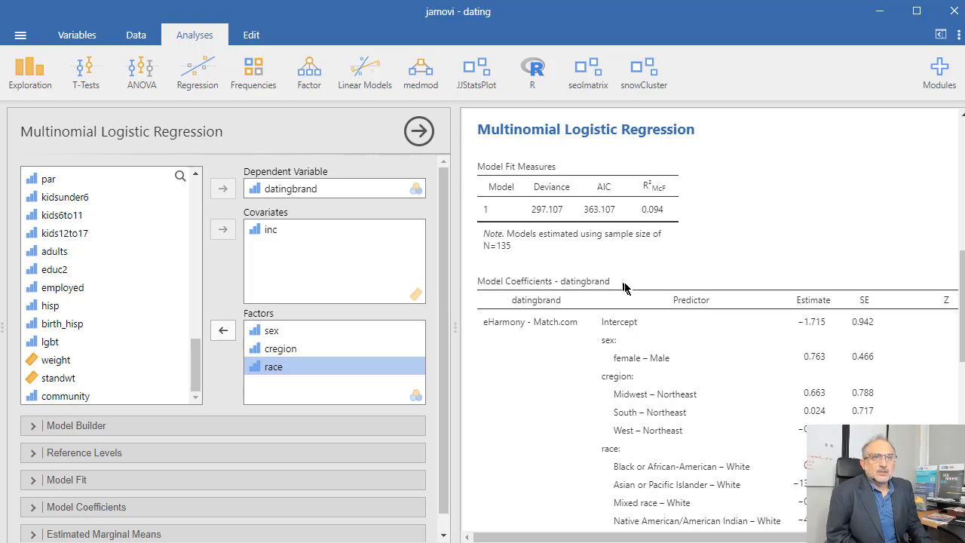
Open the reference levels and set datingbrand's reference to OK Cupid and sex's reference to female
mouse_move(678, 539)
mouse_down()
mouse_move(699, 540)
mouse_move(677, 542)
mouse_up()
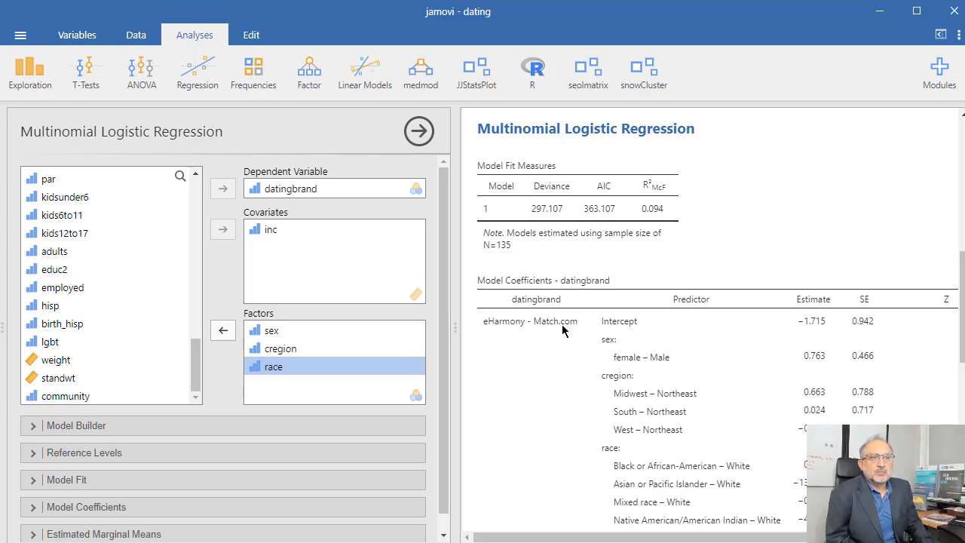
click(31, 456)
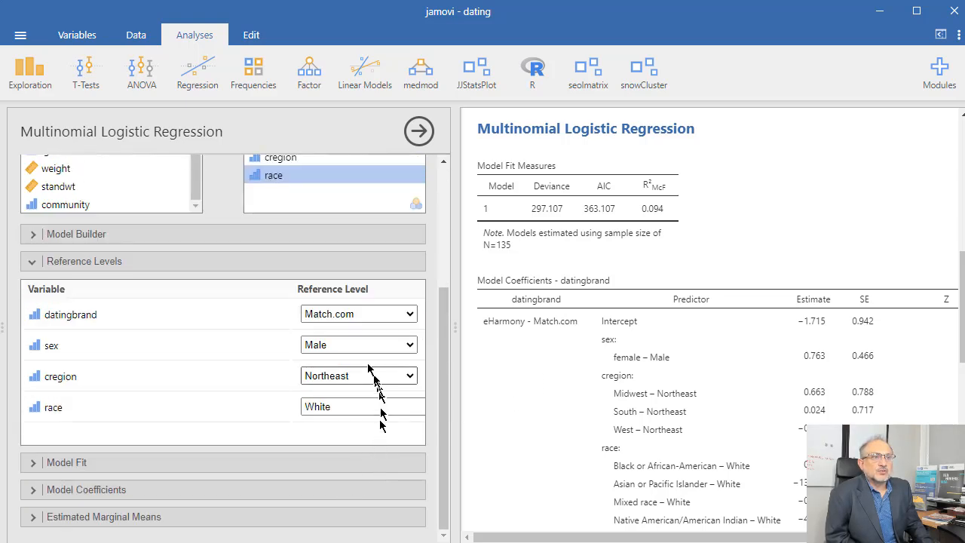
click(362, 314)
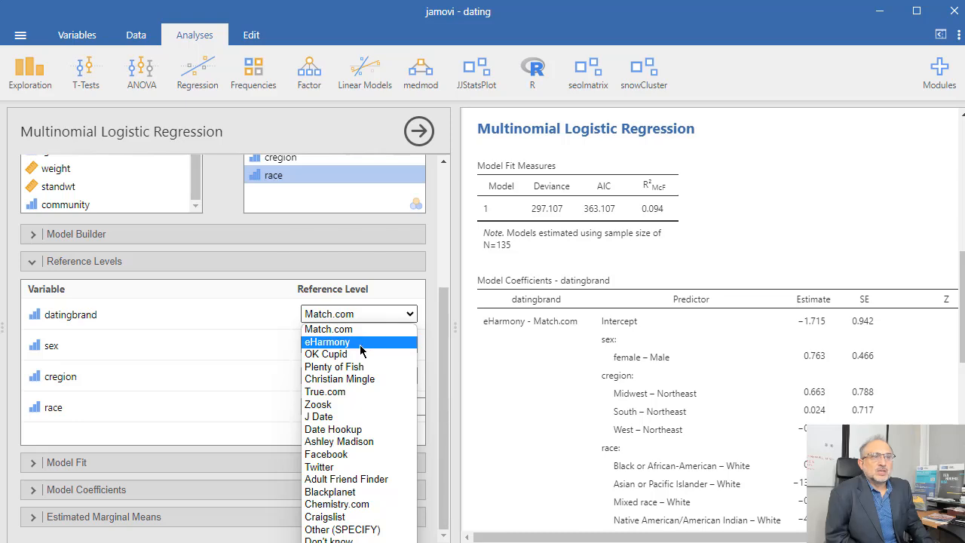
click(359, 354)
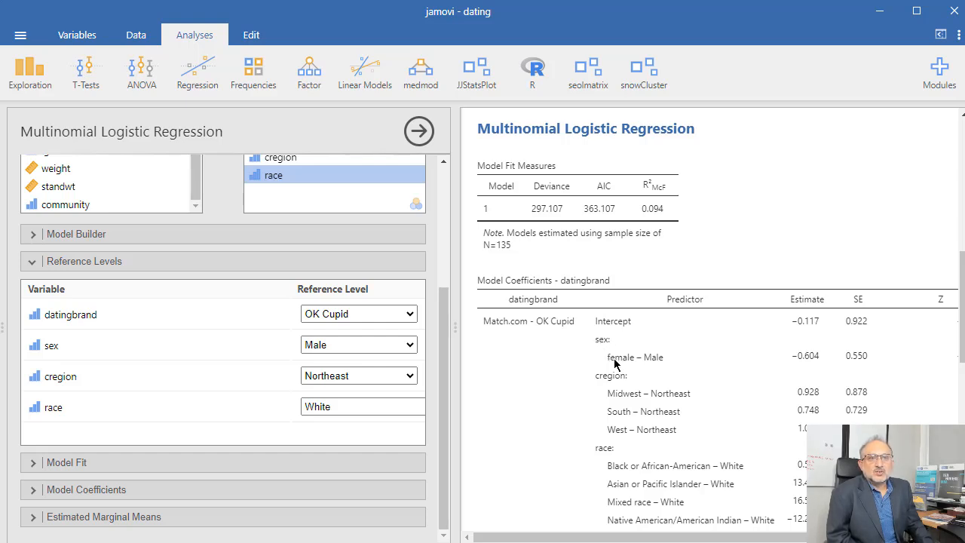
click(369, 345)
click(367, 373)
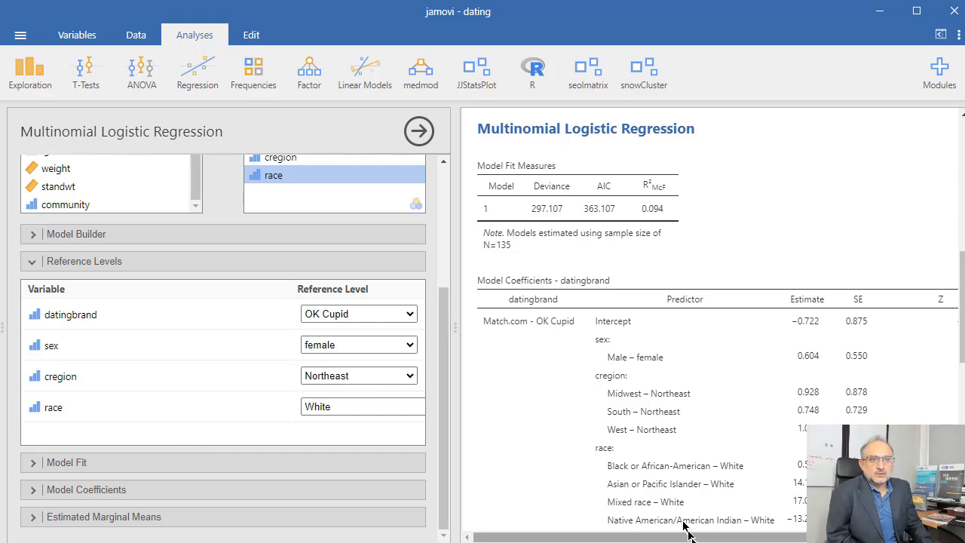
Review the model coefficients for each dating brand compared with OK Cupid
mouse_move(692, 539)
mouse_down()
mouse_move(707, 540)
mouse_move(694, 540)
mouse_up()
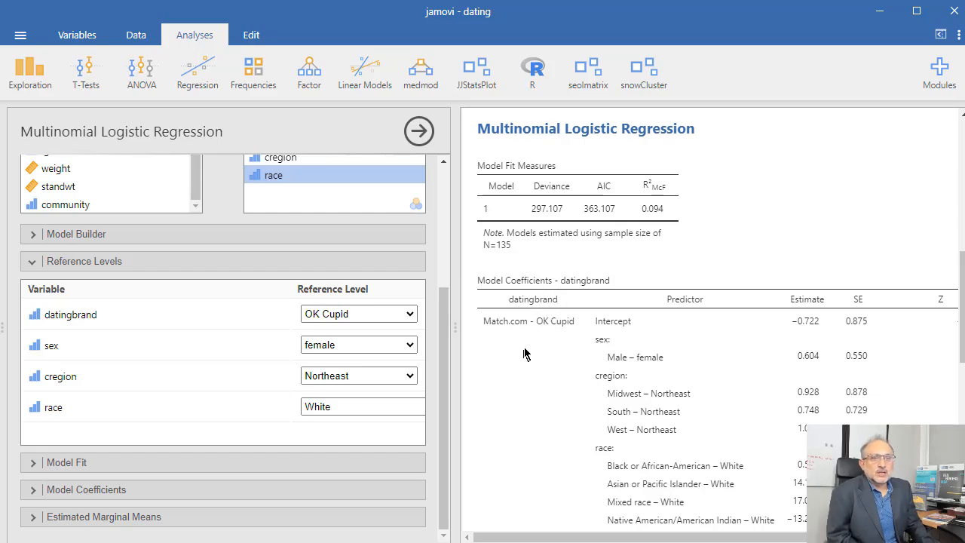
scroll(531, 345, down, 3)
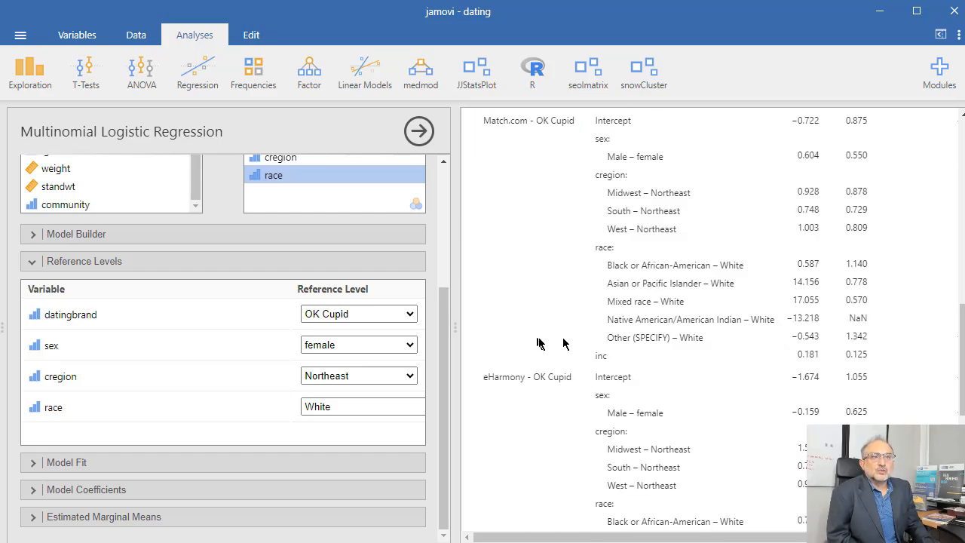
scroll(563, 343, up, 3)
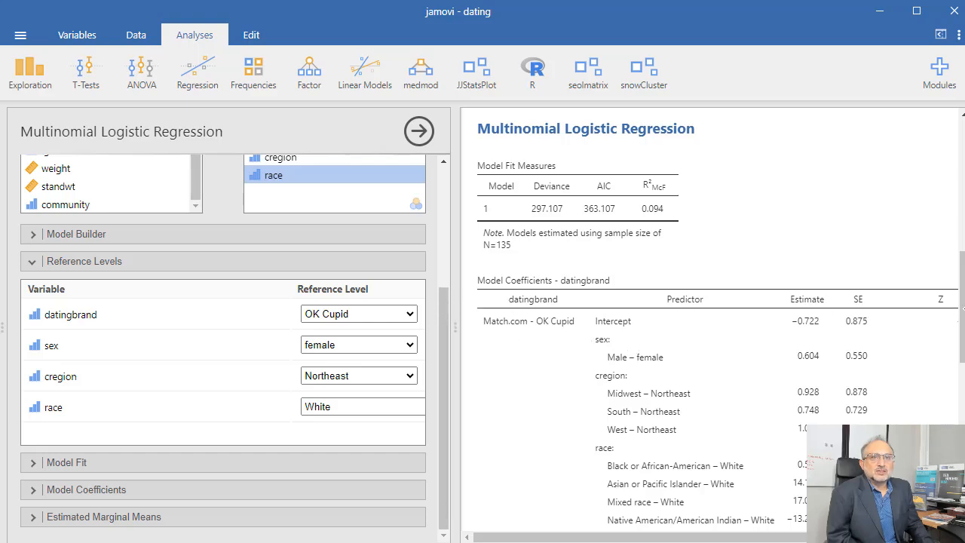
scroll(709, 324, down, 3)
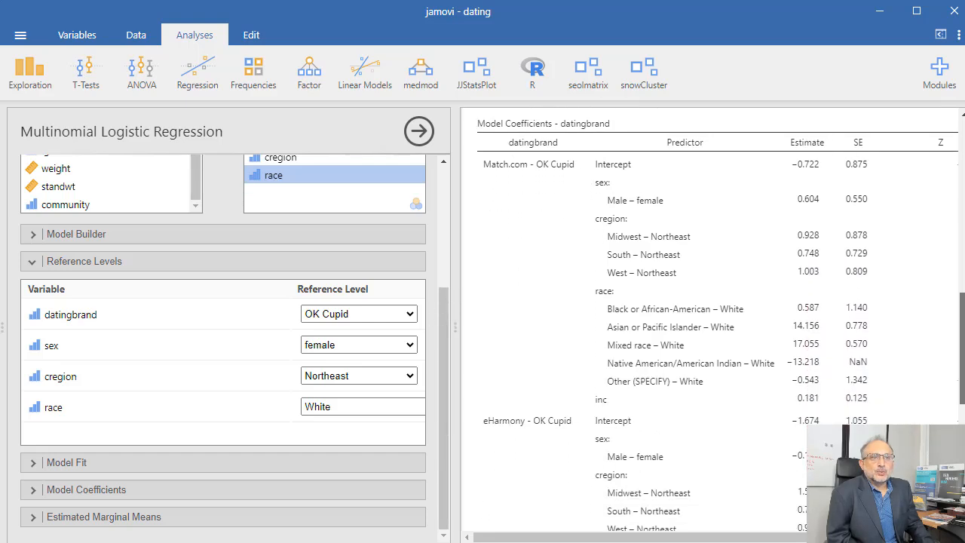
scroll(712, 324, down, 2)
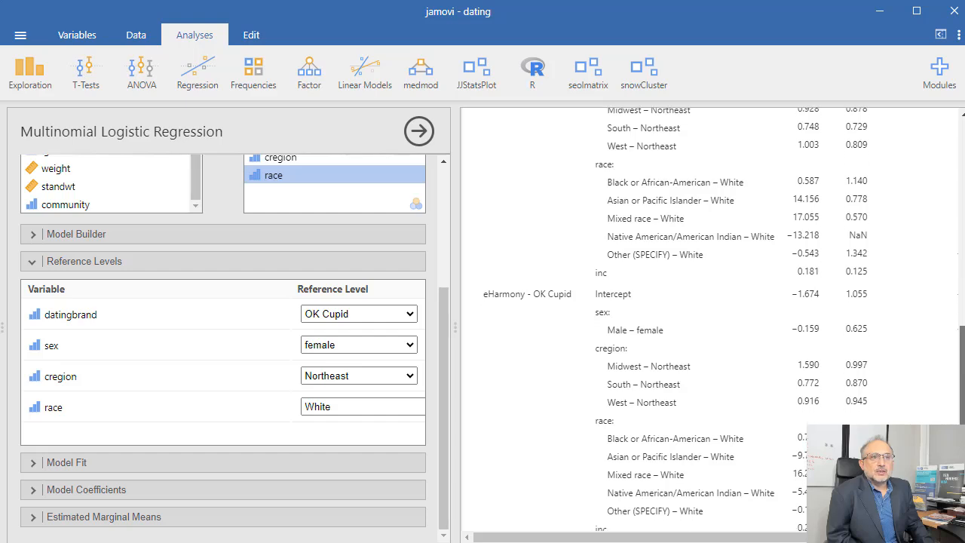
scroll(713, 324, down, 5)
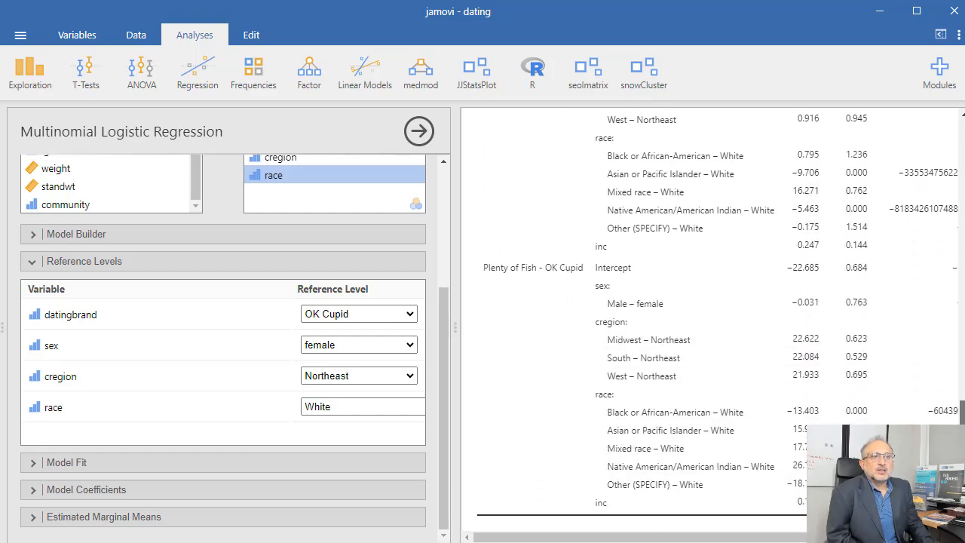
scroll(713, 324, down, 1)
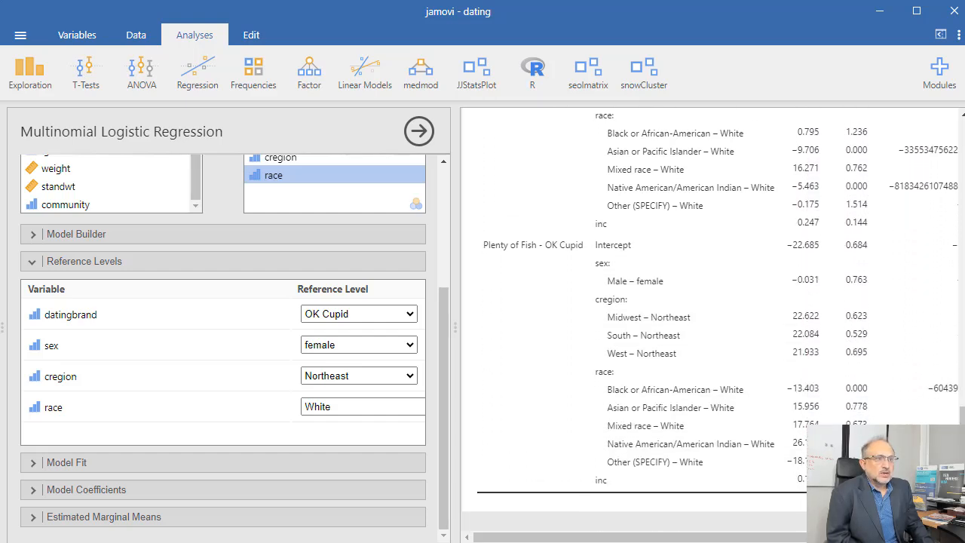
Add sex as a term in the estimated marginal means
click(31, 519)
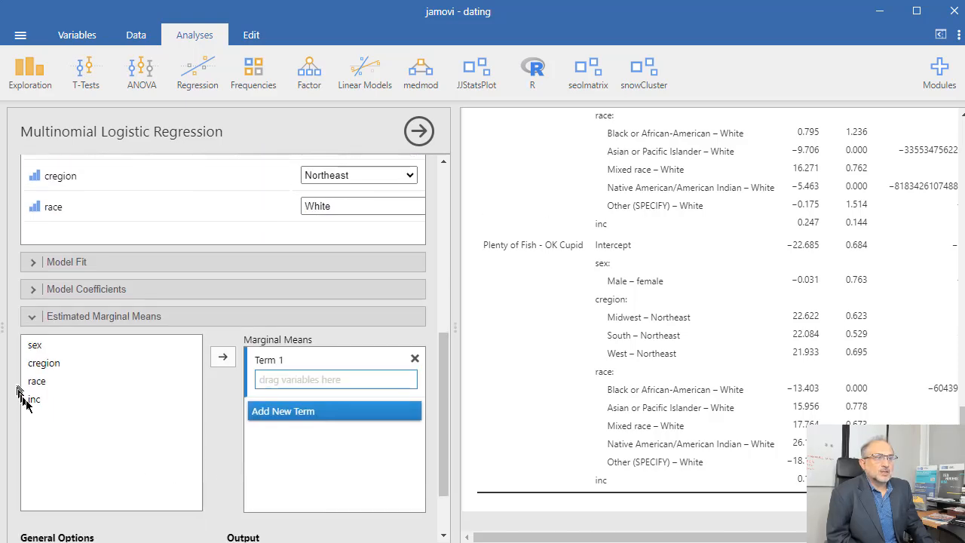
click(34, 344)
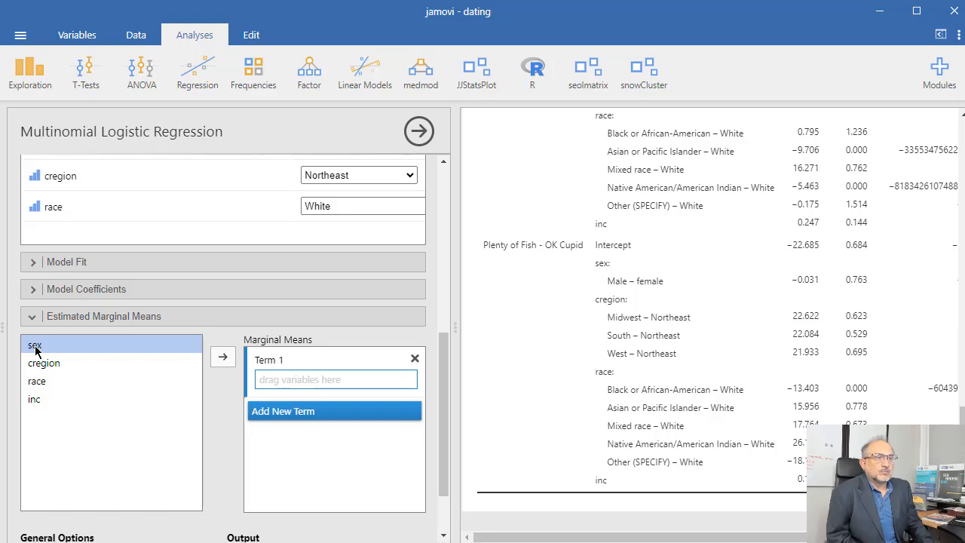
click(222, 356)
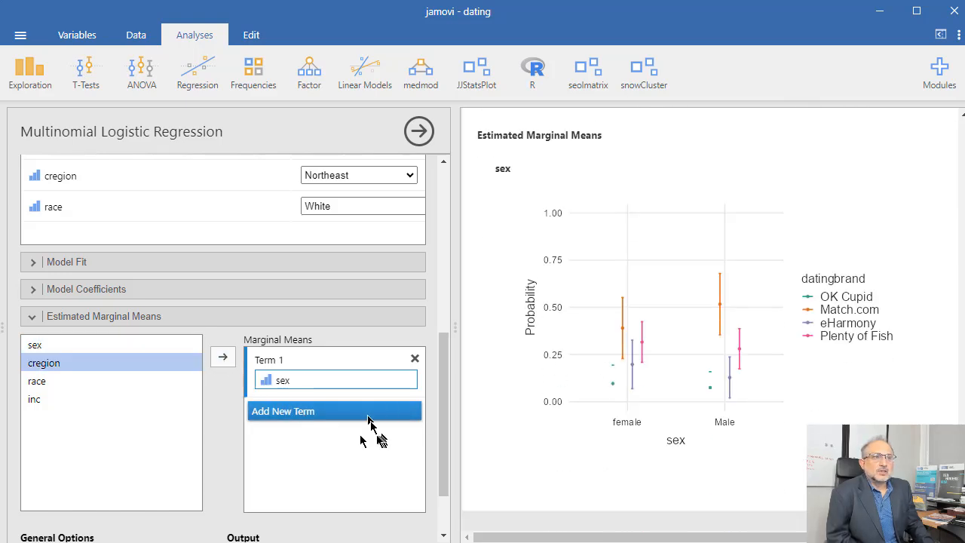
Turn off equal cell weights for the estimated marginal means
scroll(277, 475, down, 1)
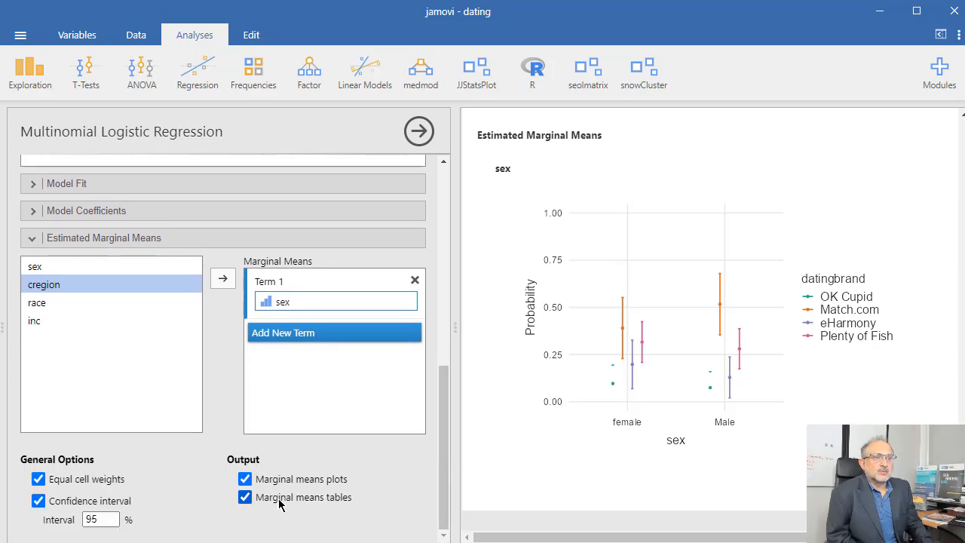
scroll(637, 388, down, 3)
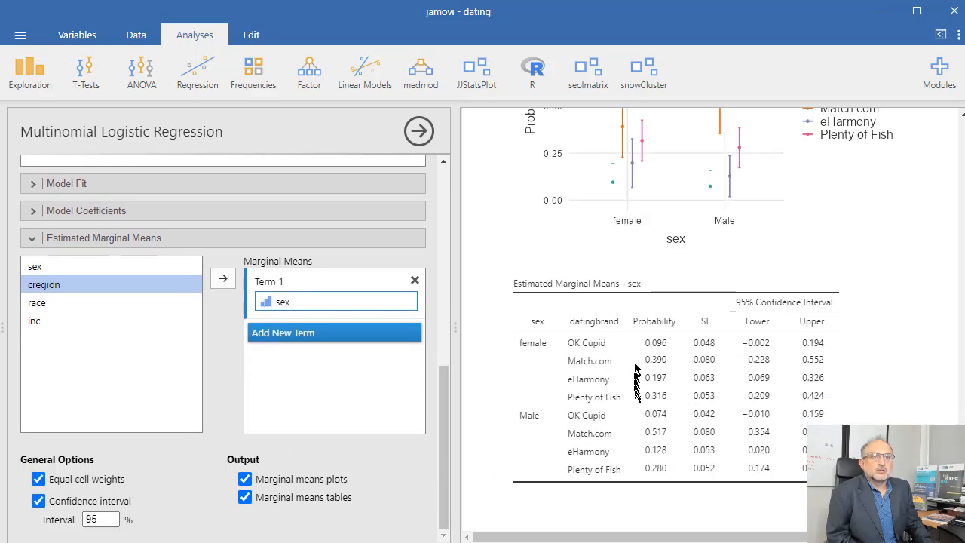
click(39, 480)
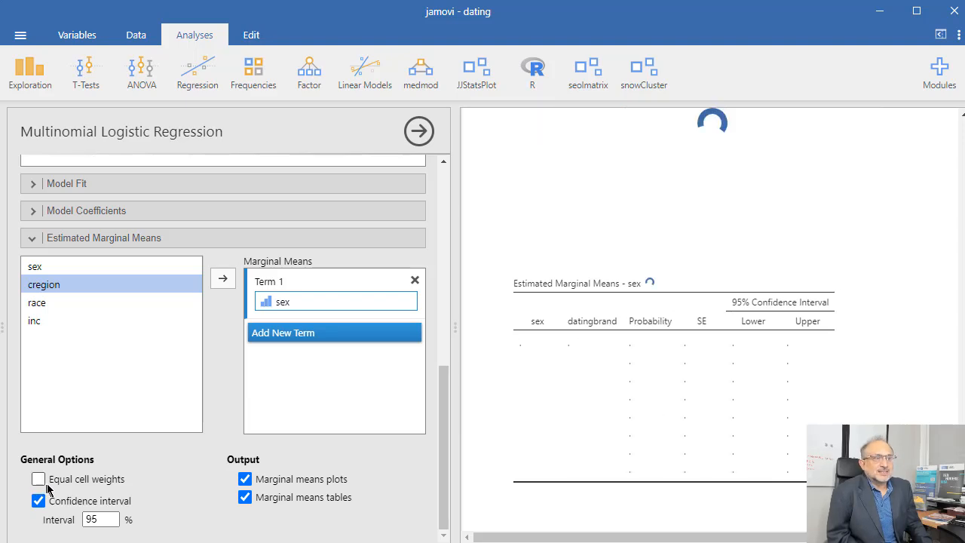
Examine the marginal means plot and the coefficients' Z and p values across the results
scroll(679, 268, up, 3)
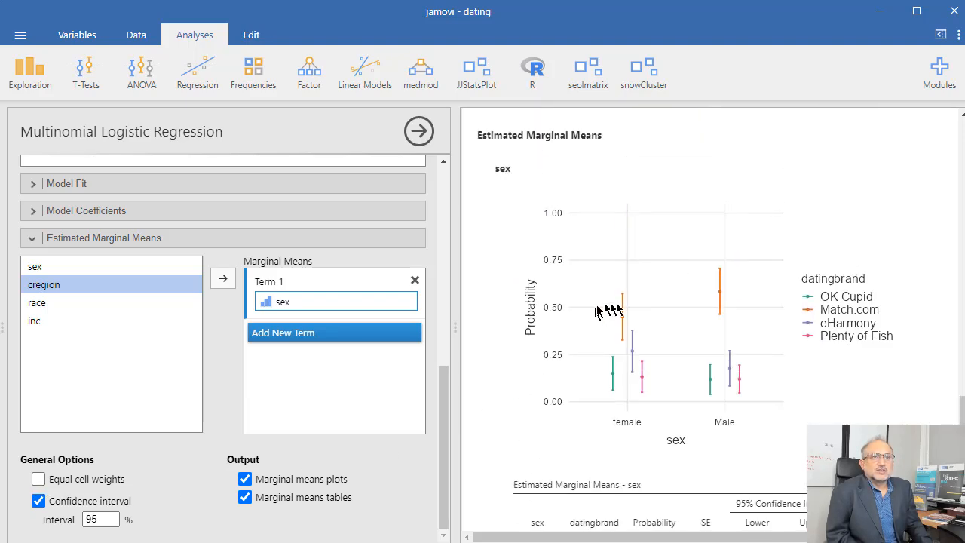
scroll(616, 305, up, 5)
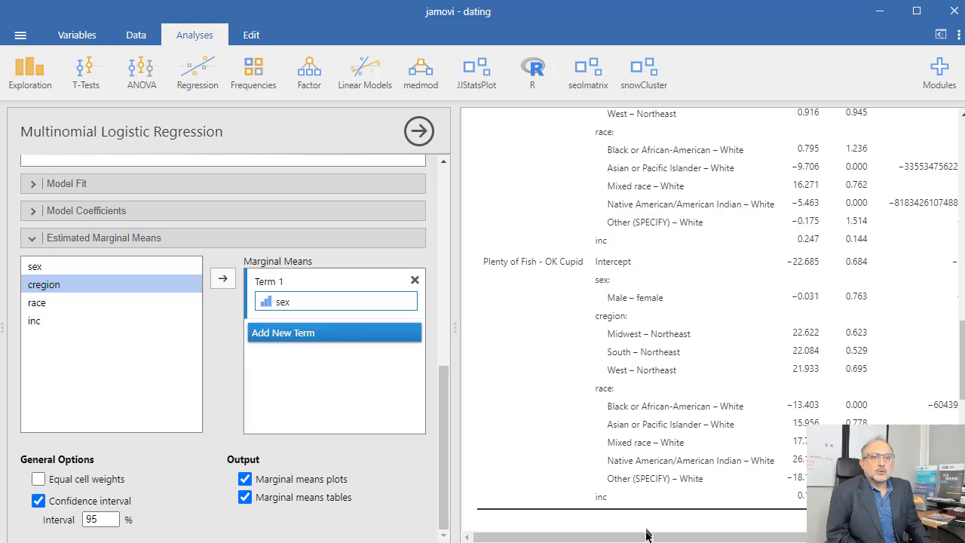
drag(651, 536, 742, 538)
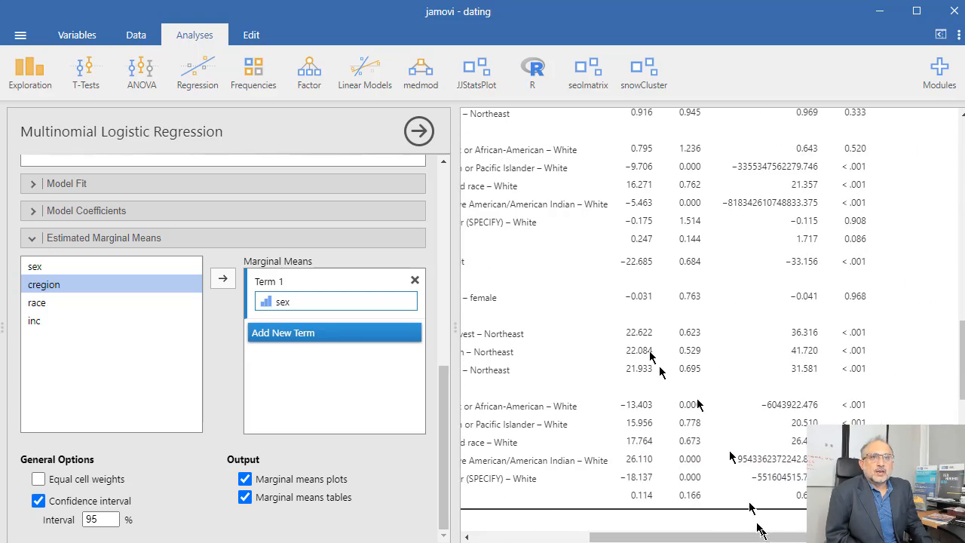
scroll(664, 338, up, 10)
scroll(664, 343, down, 3)
scroll(663, 343, down, 3)
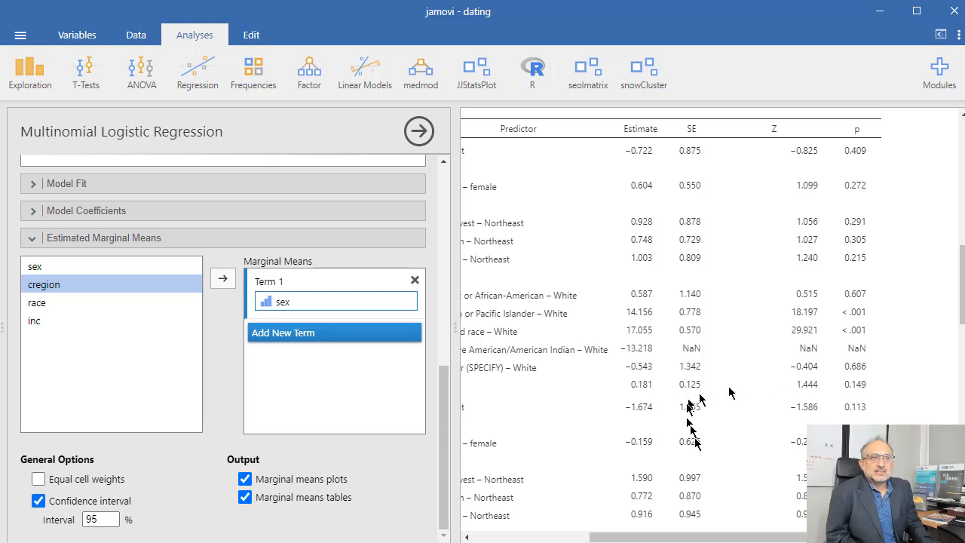
mouse_move(746, 537)
mouse_down()
mouse_move(732, 537)
mouse_move(745, 539)
mouse_up()
scroll(716, 453, down, 5)
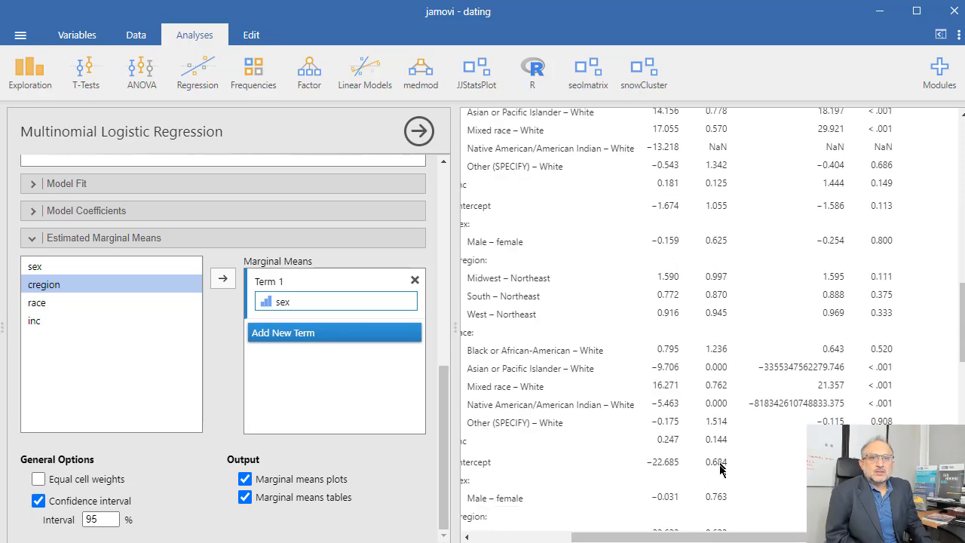
drag(728, 538, 640, 537)
Reopen the earlier Descriptives analysis of datingbrand
scroll(617, 343, up, 10)
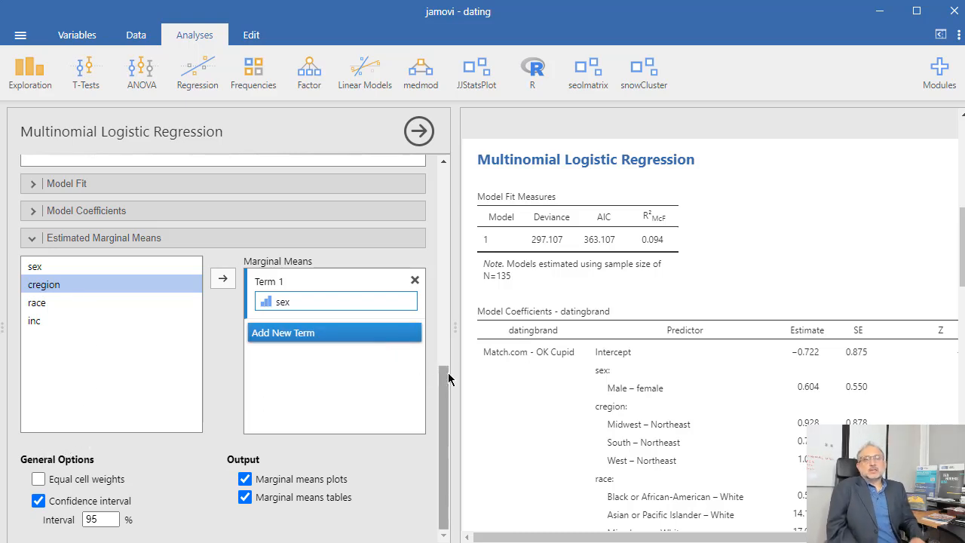
scroll(572, 239, up, 10)
click(560, 241)
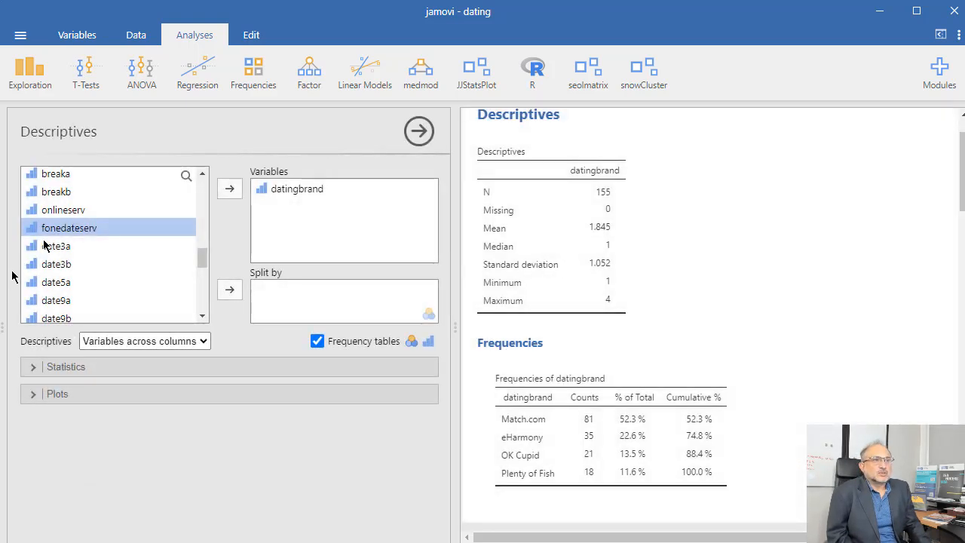